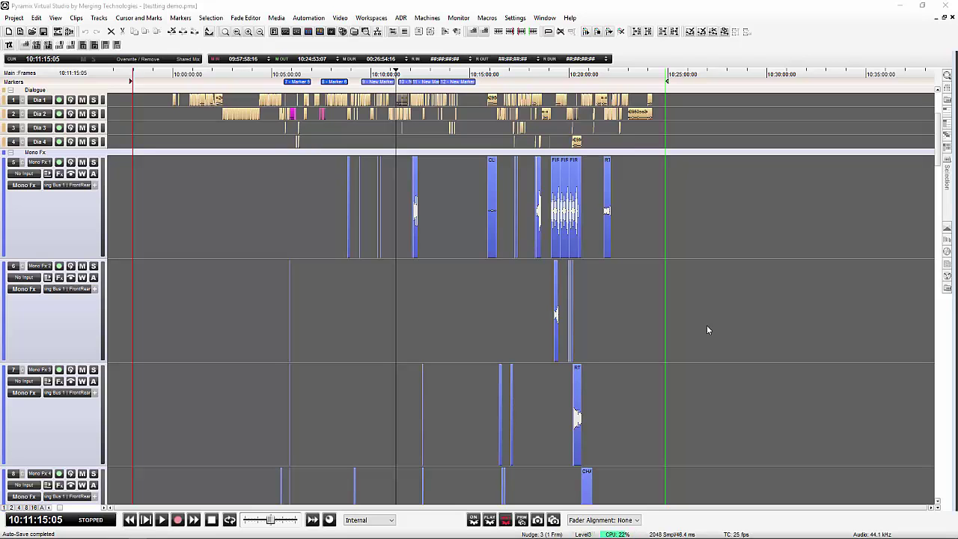
- Switch to the full-screen mixer showing MB1–MB4, AG1–AG2 and 22 input strips
key("ctrl+m")
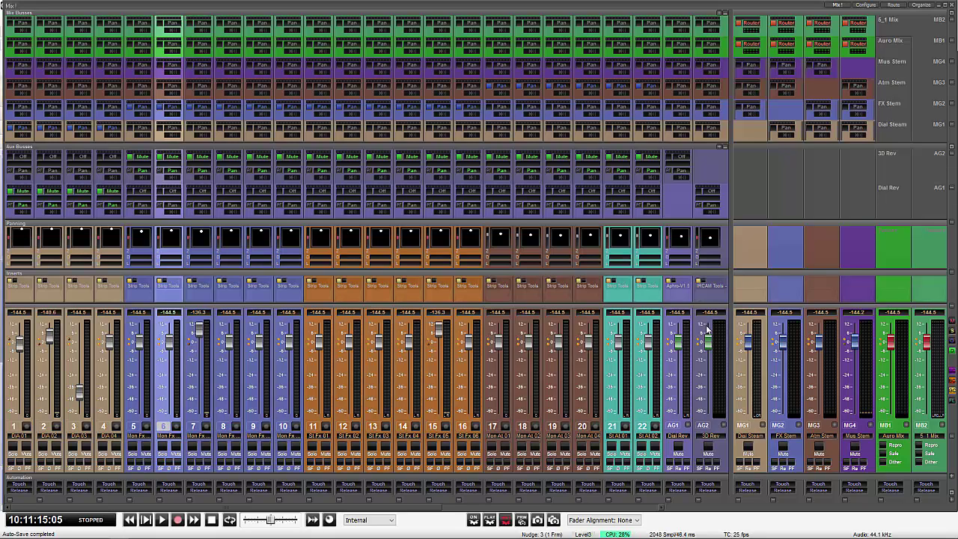
mouse_move(710, 330)
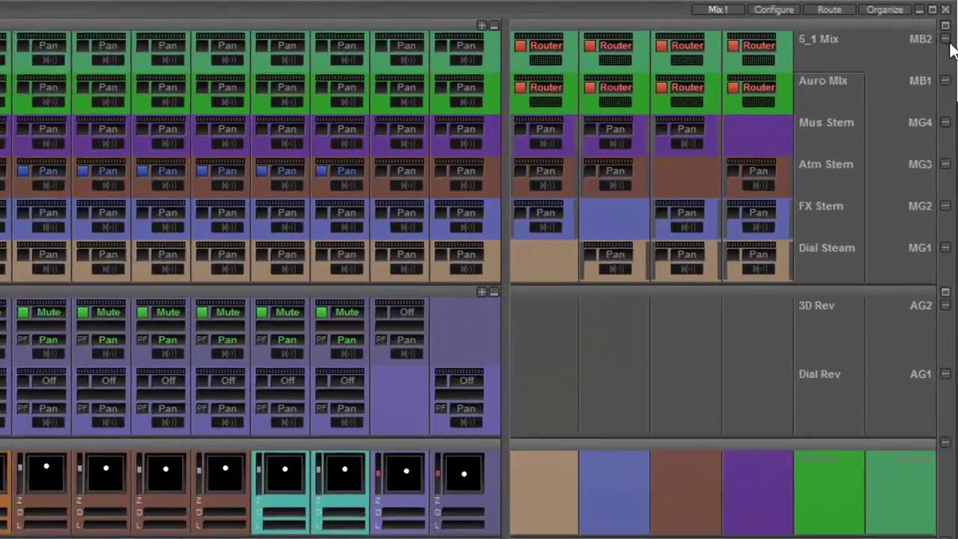
- Collapse the FX Stem (MG2) master row to a thin strip
left_click(953, 19)
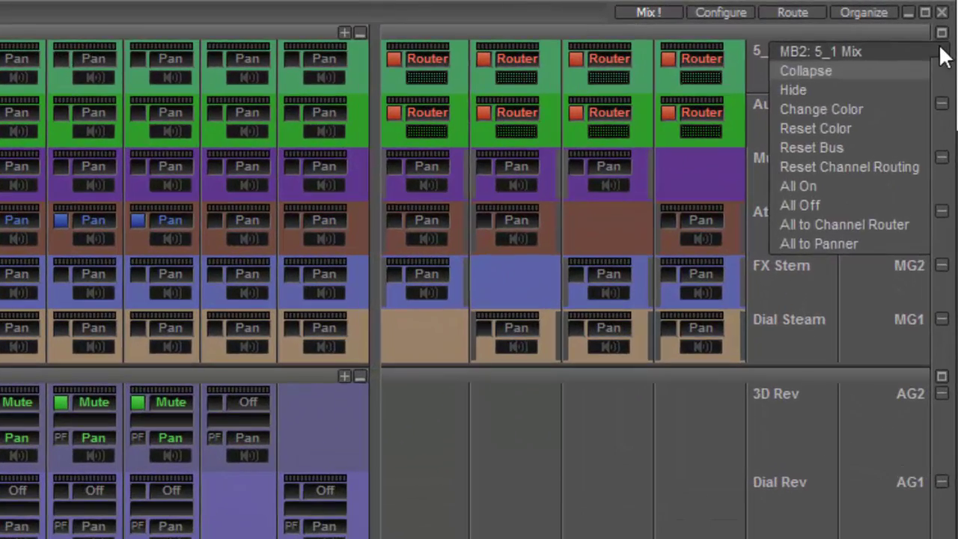
mouse_move(942, 165)
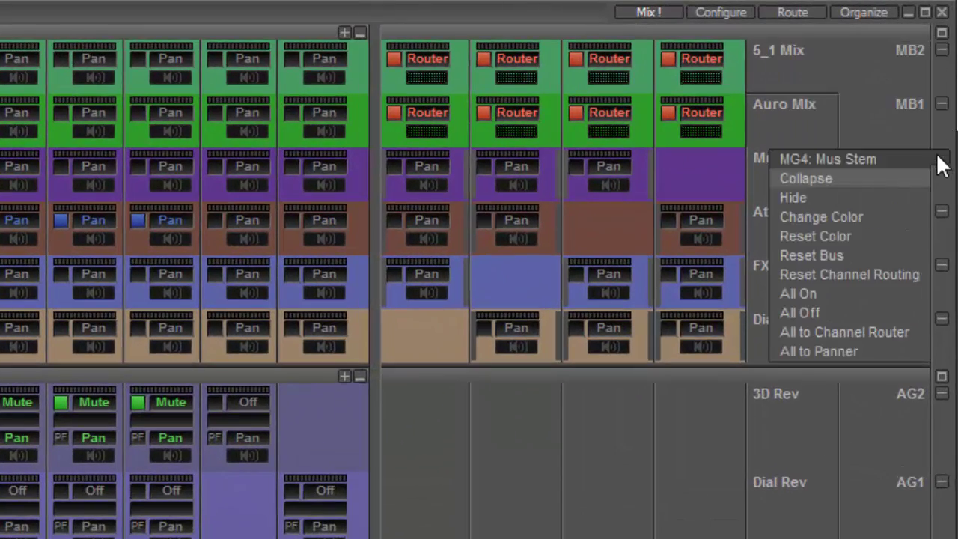
mouse_move(947, 222)
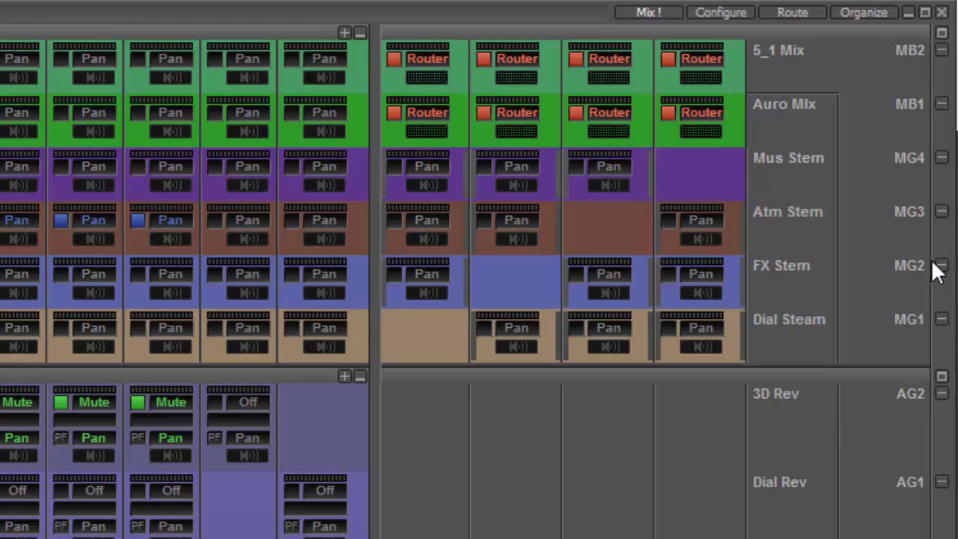
mouse_move(935, 267)
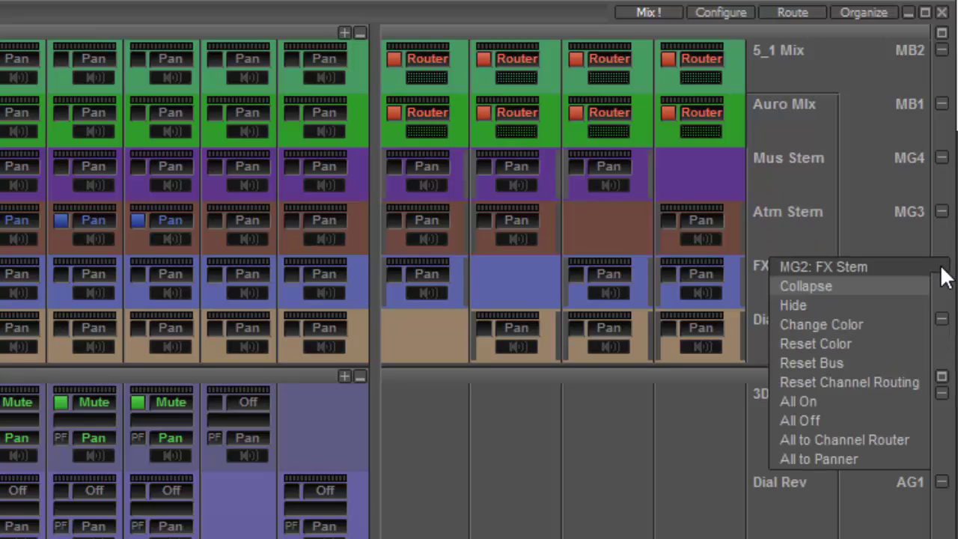
left_click(813, 286)
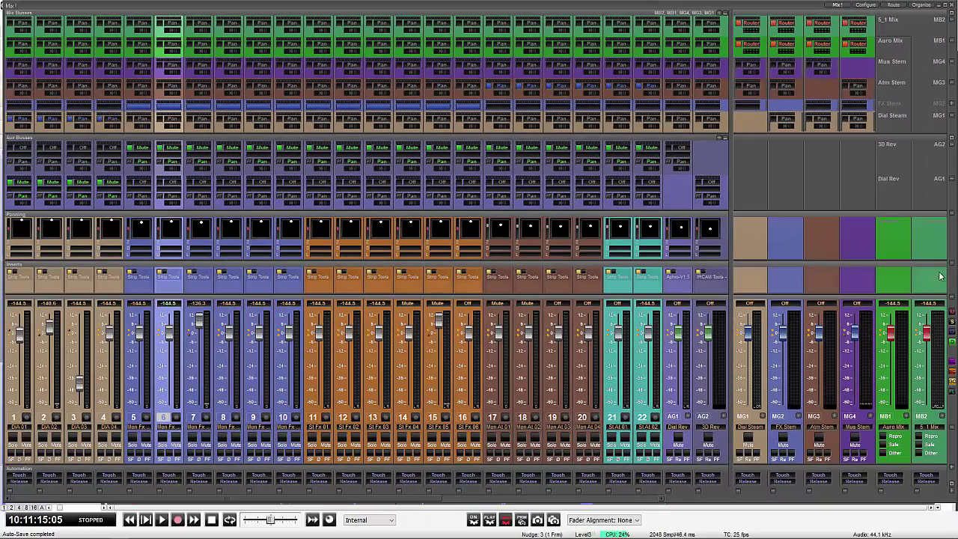
- Collapse the Panning section, check the Inserts section options, then expand Panning again
left_click(952, 215)
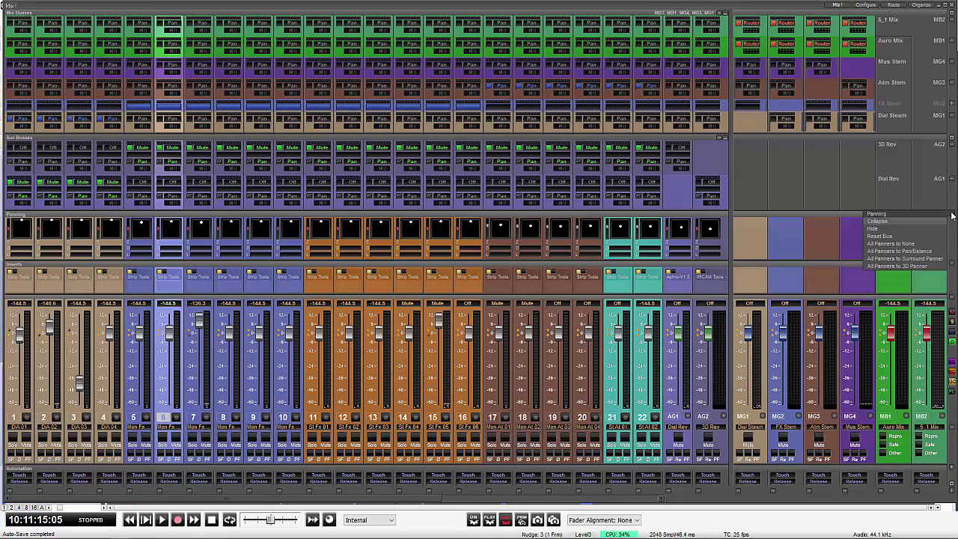
left_click(879, 221)
left_click(952, 226)
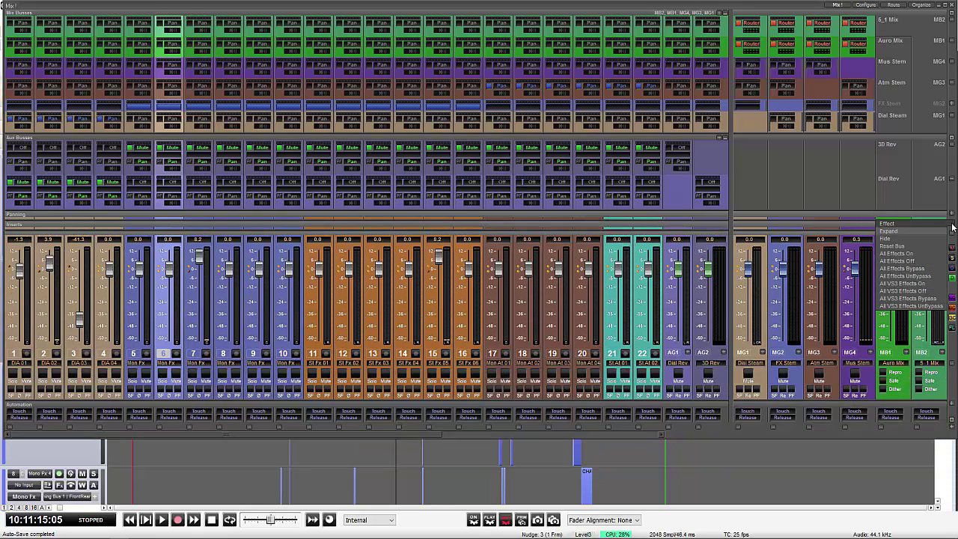
left_click(952, 216)
left_click(876, 222)
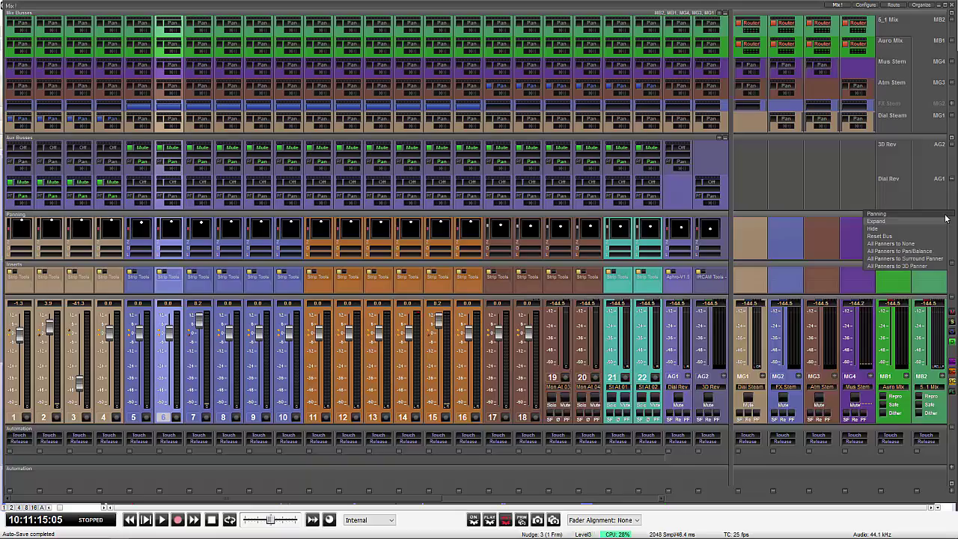
- Collapse strip 13 St Fx 03 and the Dial Steam strip to narrow columns
right_click(368, 495)
key("c")
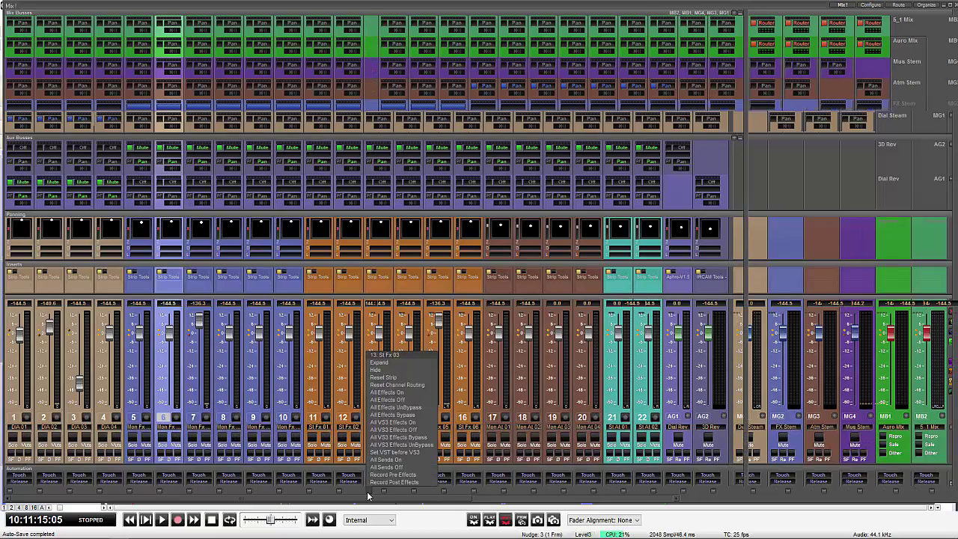
right_click(383, 496)
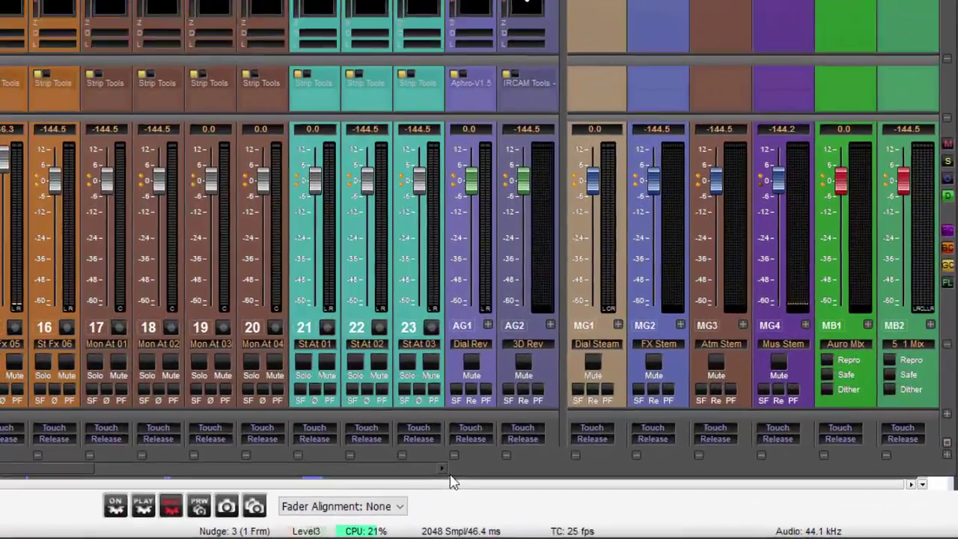
right_click(752, 491)
key("c")
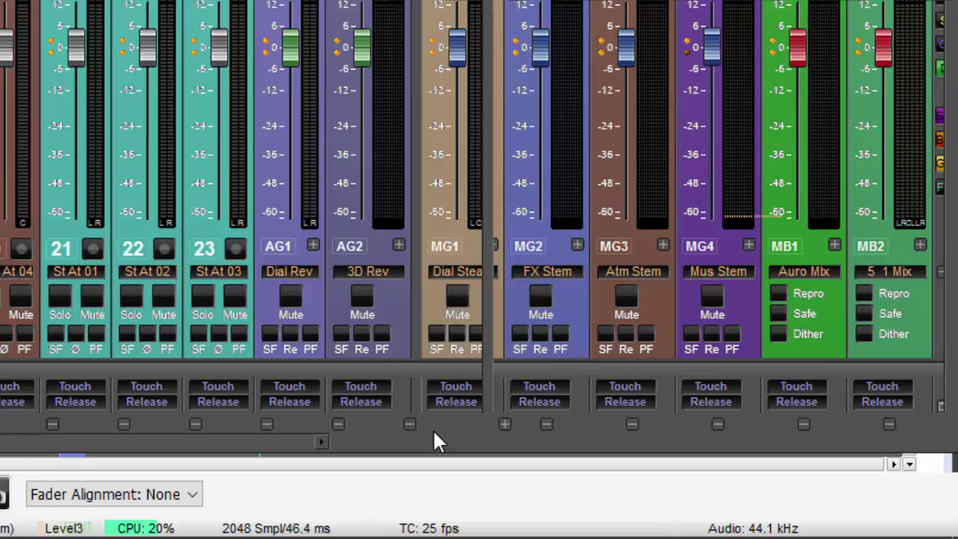
- Expand strip 13 back to full width and hide strip 14 St Fx 04
right_click(507, 425)
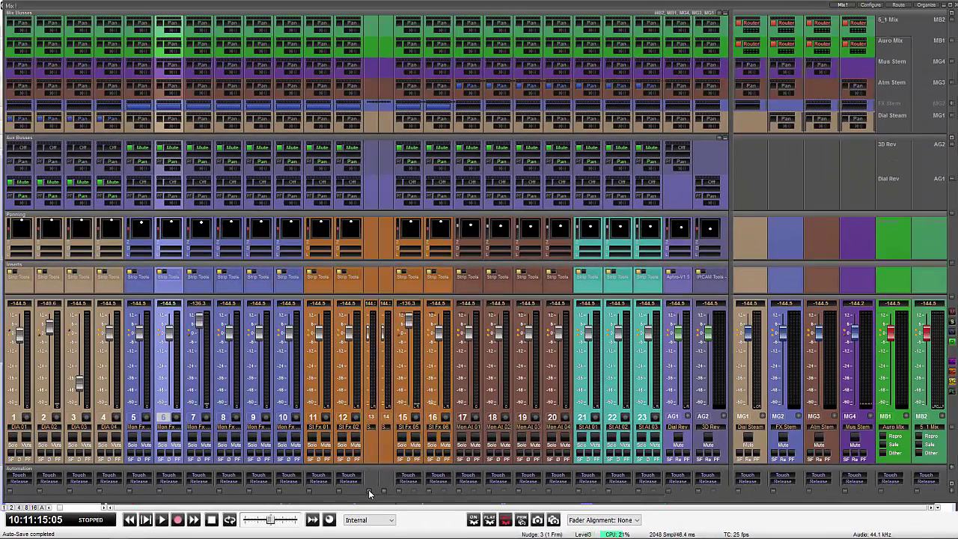
right_click(385, 490)
key("c")
right_click(396, 494)
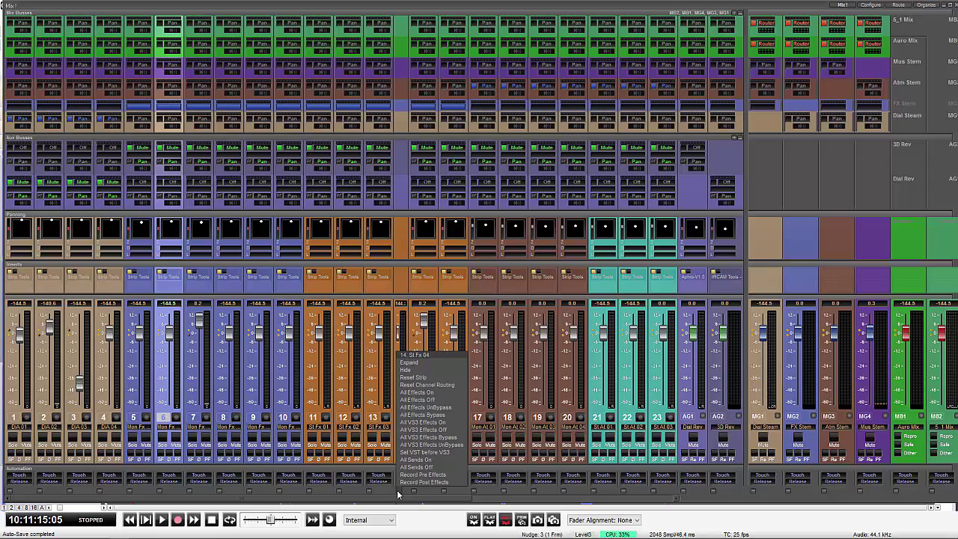
left_click(423, 371)
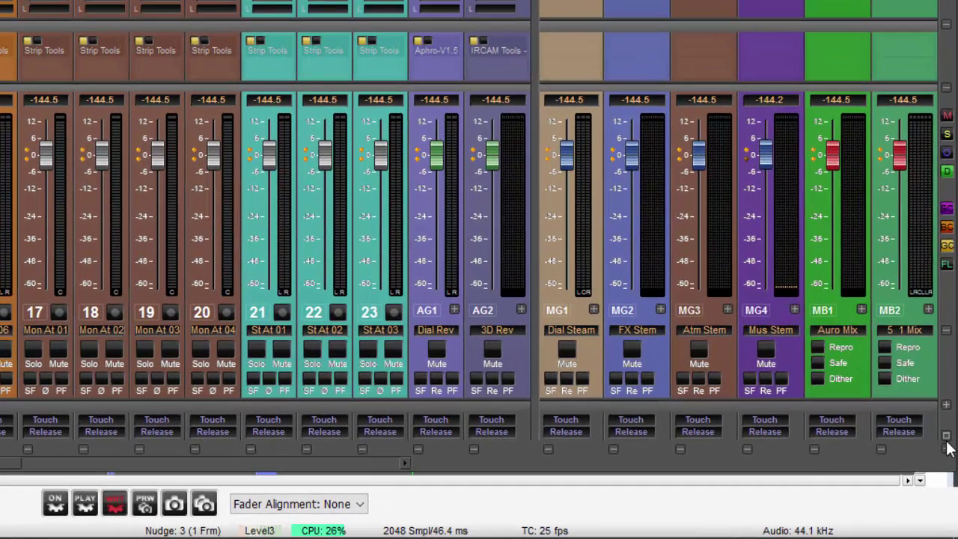
- Reset all input strips to their default display and show all console sections
left_click(946, 440)
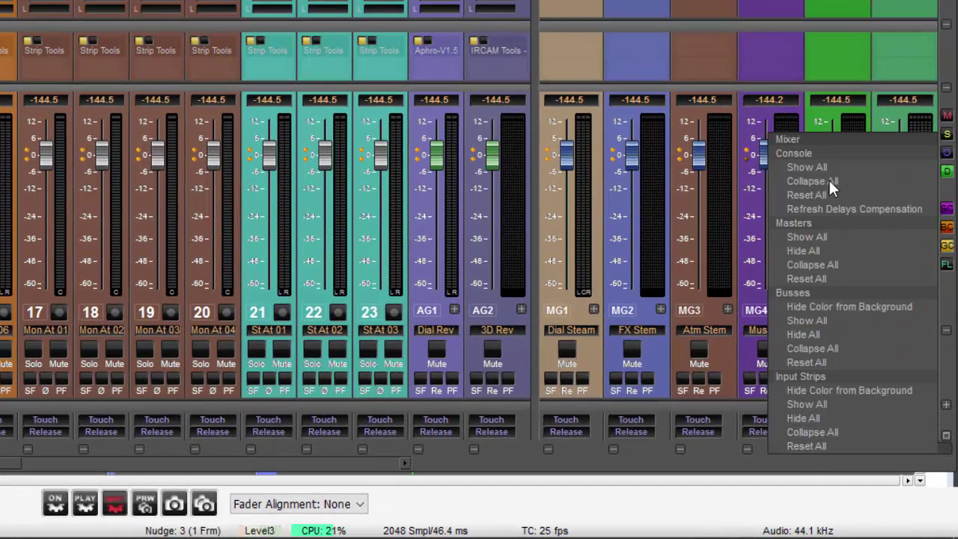
left_click(921, 446)
left_click(948, 450)
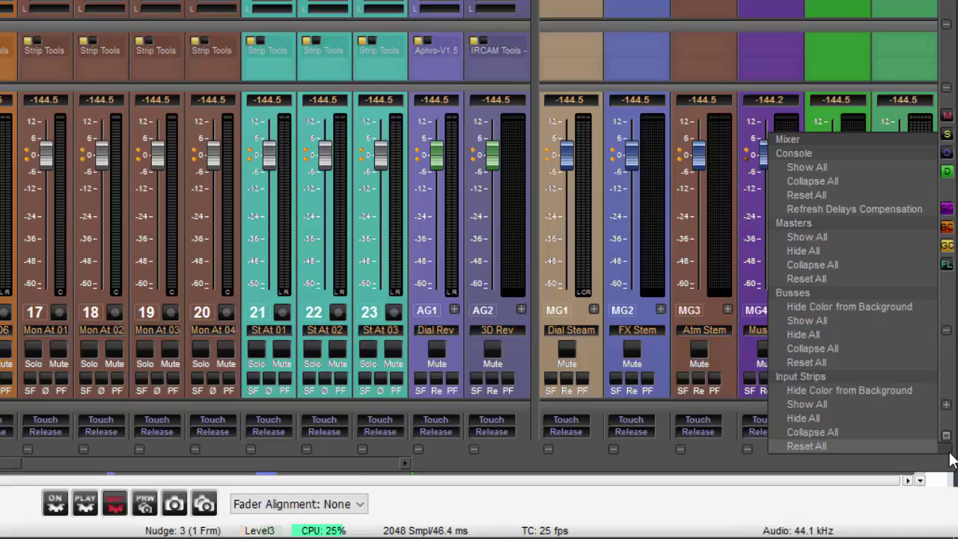
left_click(816, 167)
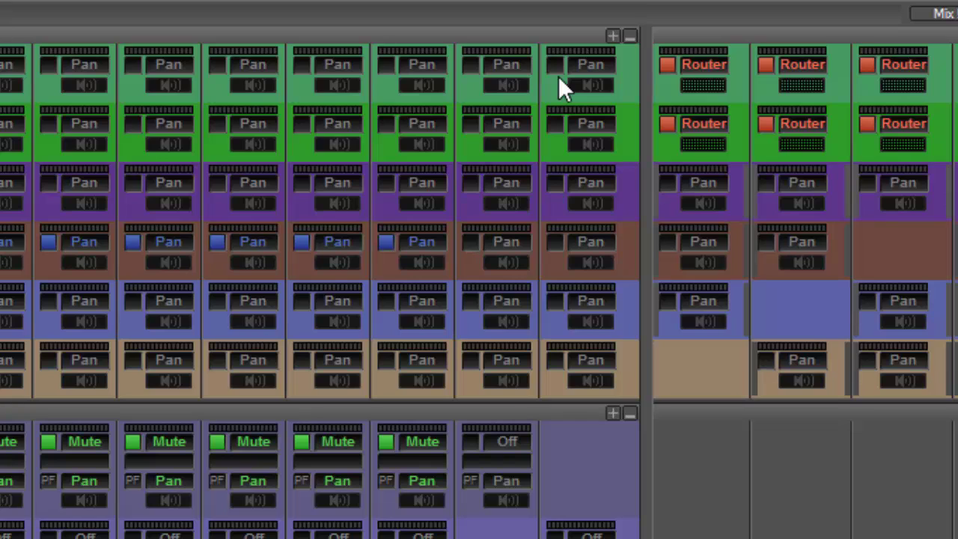
- Collapse all mix busses to compact rows and highlight channels 2 and 3's signal paths
left_click(611, 39)
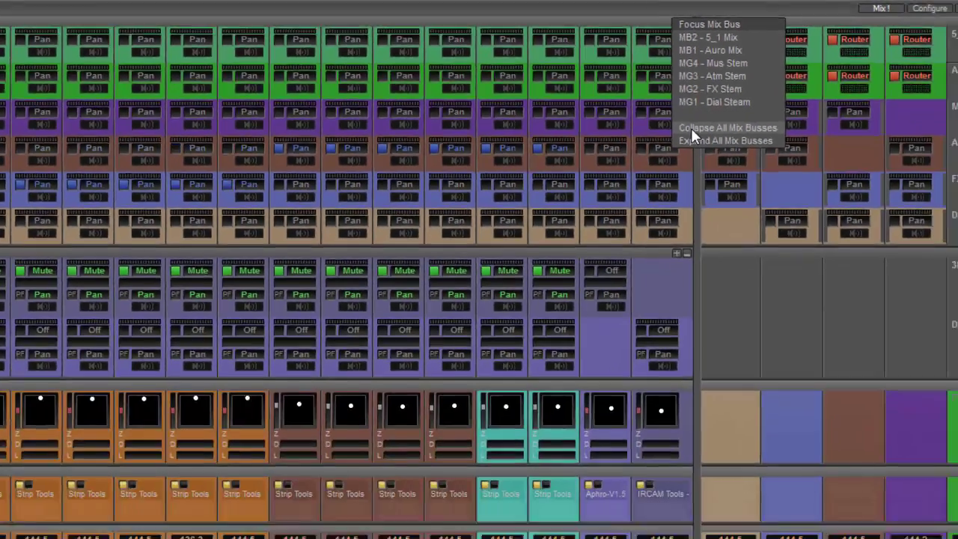
left_click(637, 210)
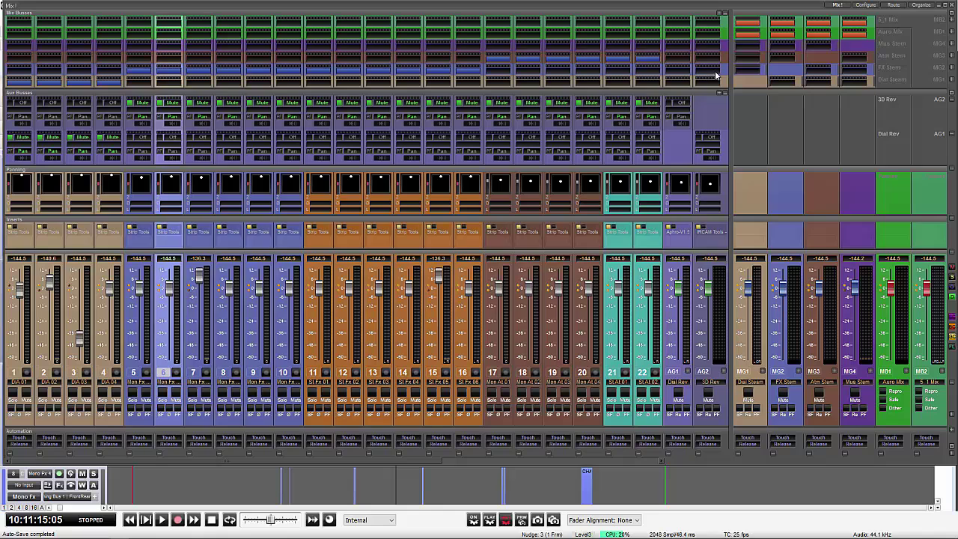
left_click(49, 82)
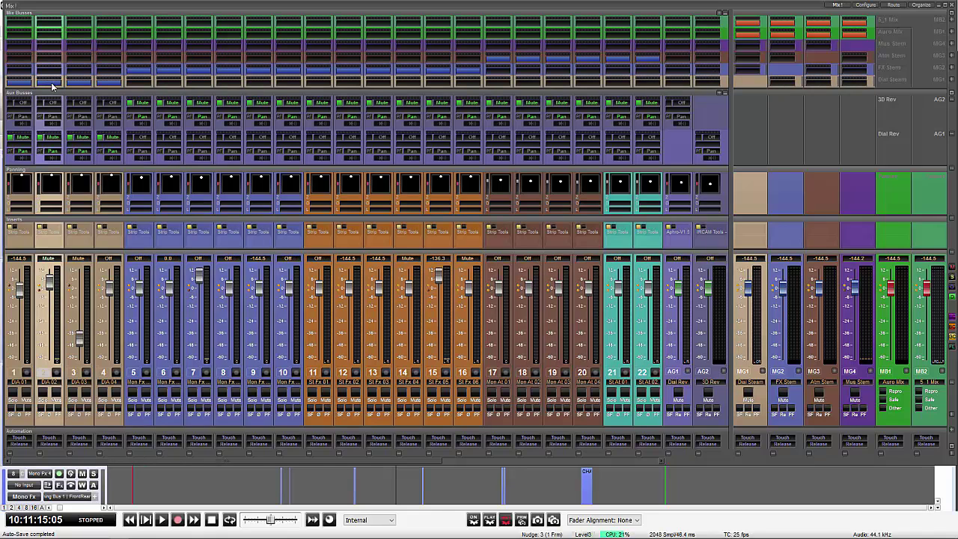
left_click(79, 84)
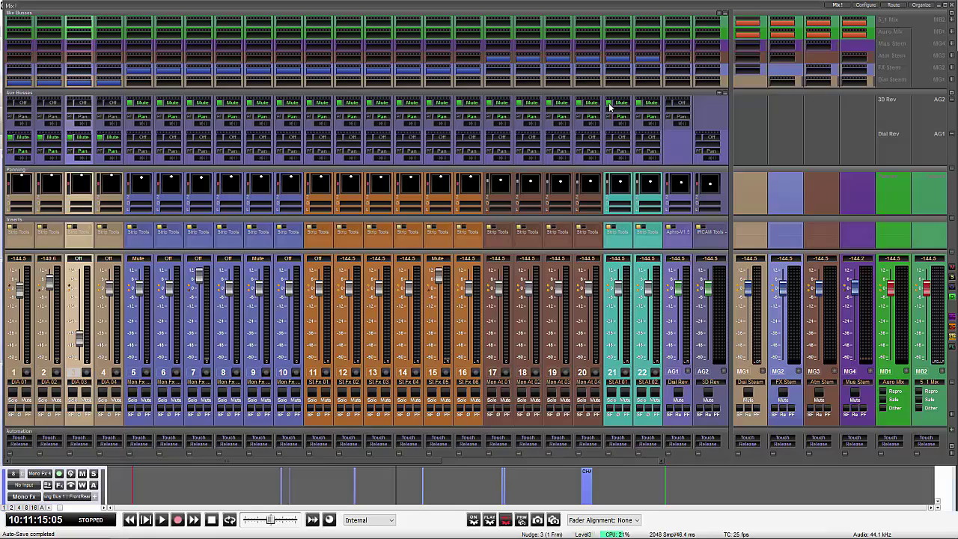
- Collapse all aux busses into compact rows, then expand the aux sends
left_click(720, 92)
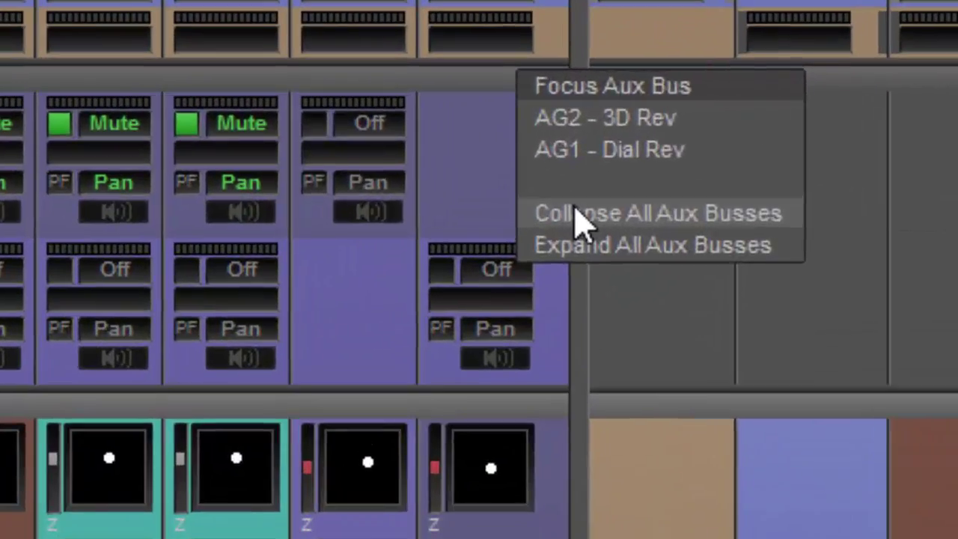
left_click(582, 215)
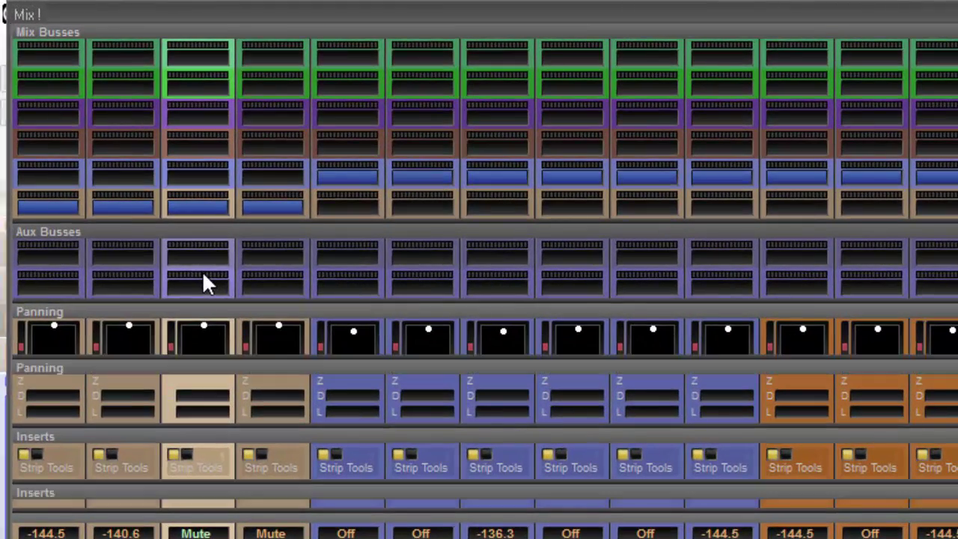
left_click(202, 275)
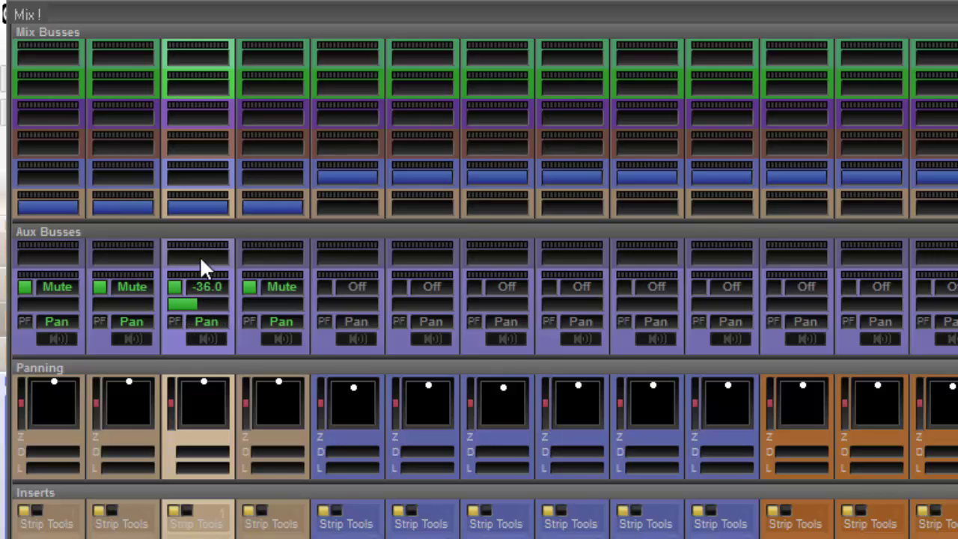
scroll(199, 247, "down", 1)
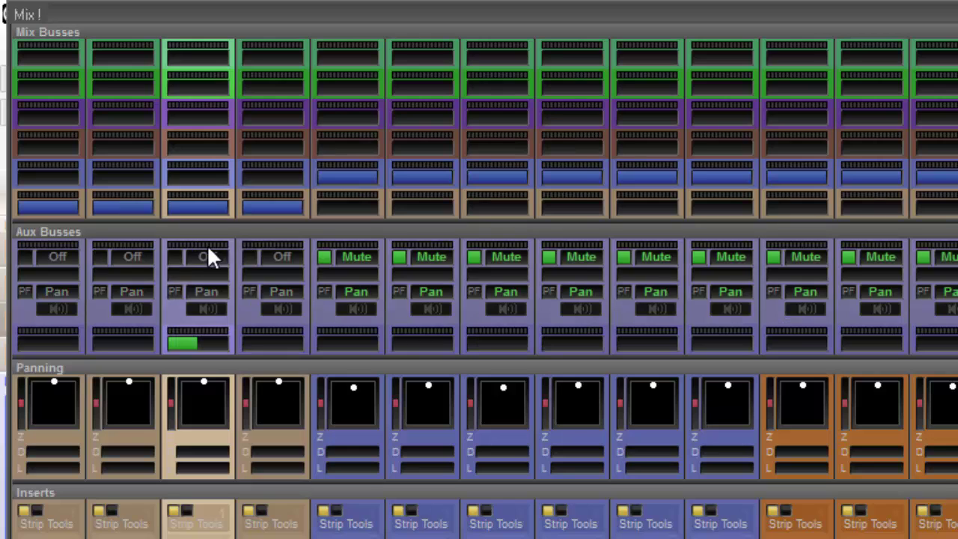
- Raise strip 5's aux send to about -21 dB and view strips 6 and 5's signal paths
left_click_drag(314, 277, 367, 245)
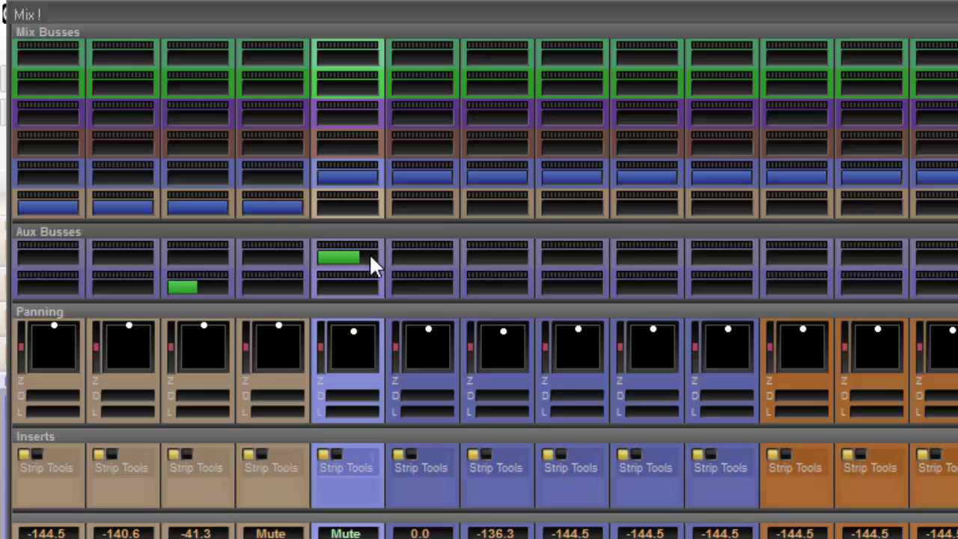
left_click(419, 257)
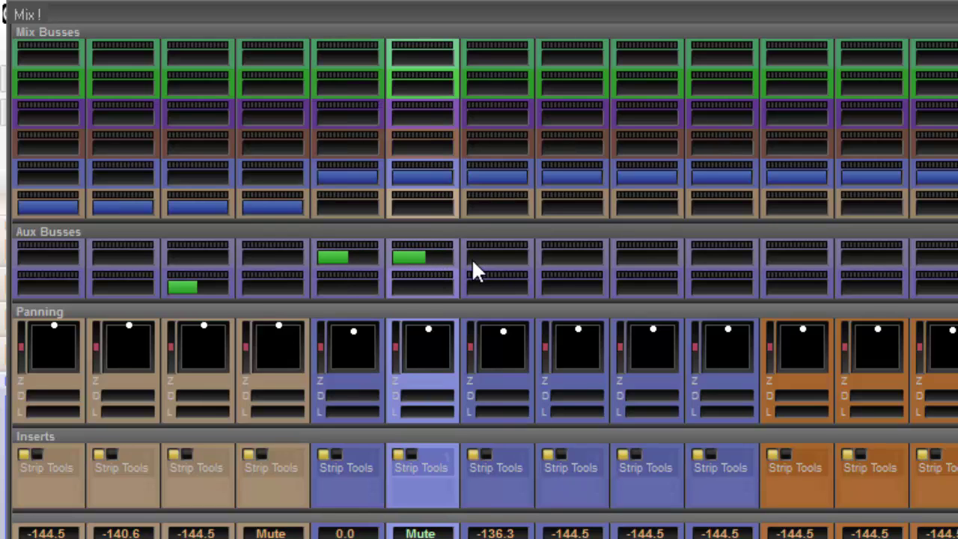
left_click(350, 168)
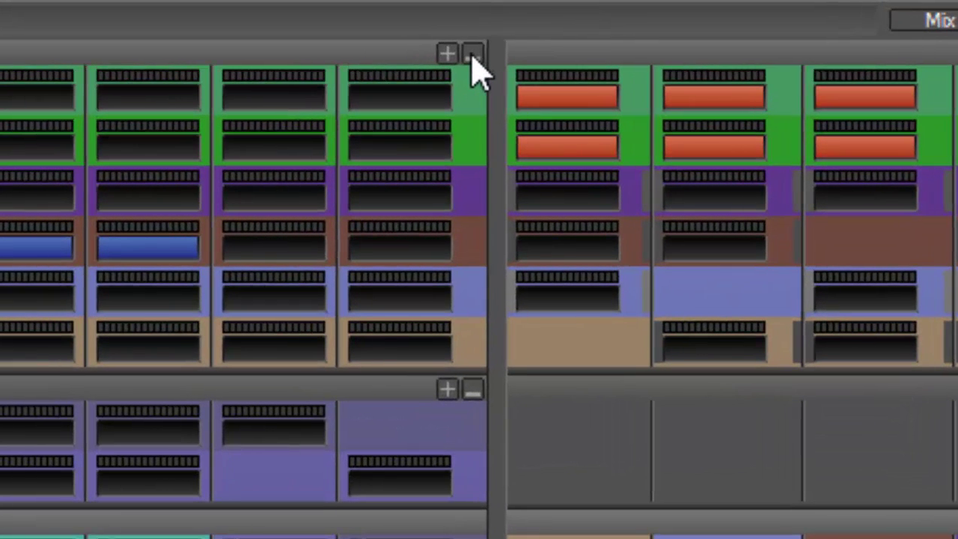
- Condense the mix busses to one label row and route the first MG2 channel to MG3 Atm Stem
left_click(459, 54)
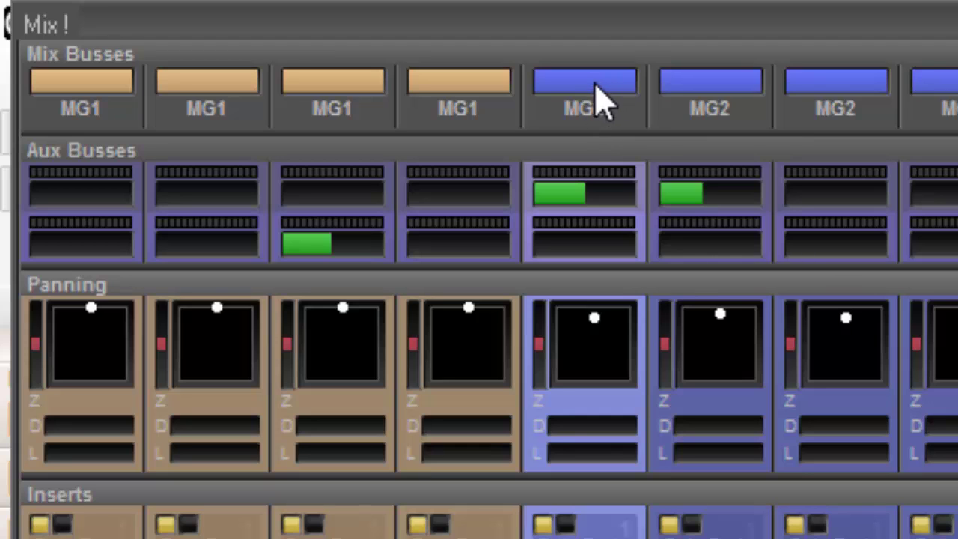
left_click(604, 102)
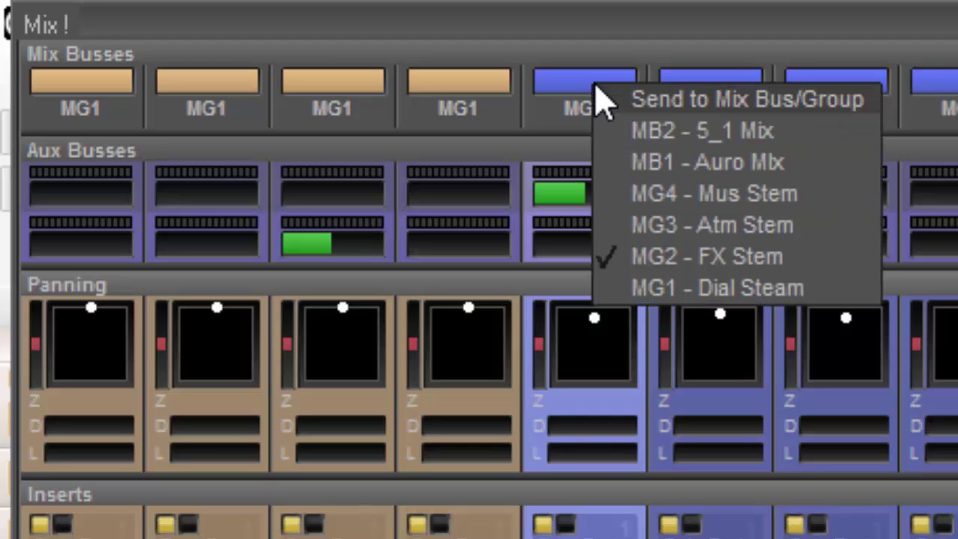
left_click(651, 228)
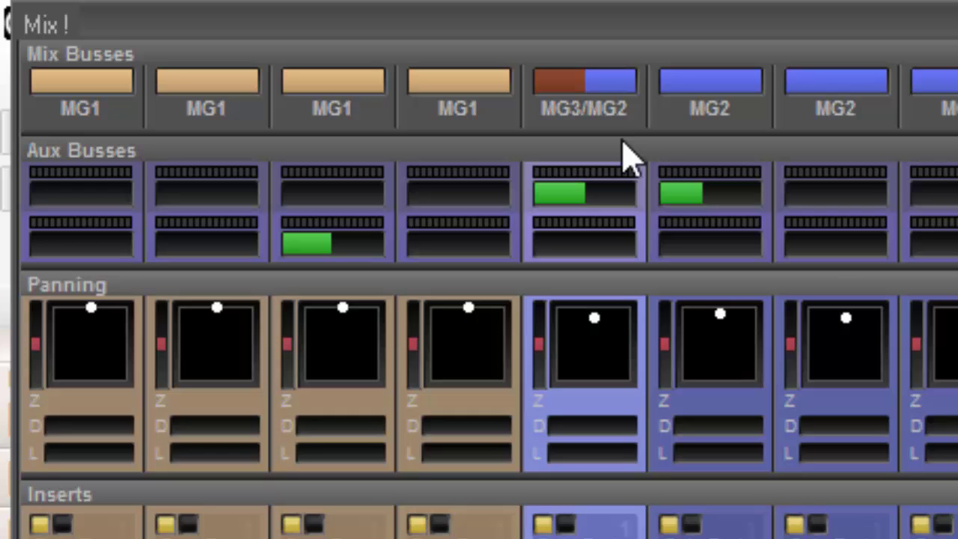
- Remove channel 5's send to the Atm Stem group and expand the mix bus rows
left_click(576, 93)
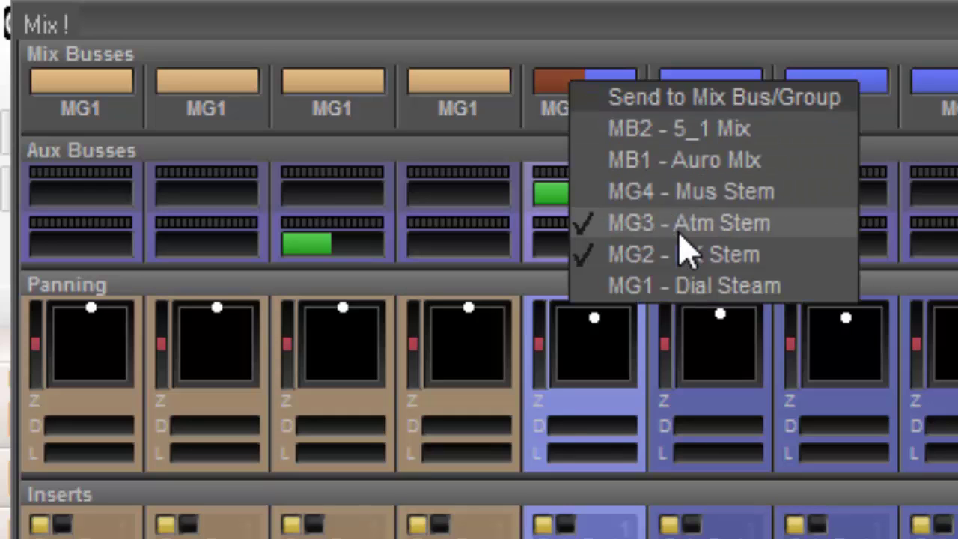
left_click(624, 227)
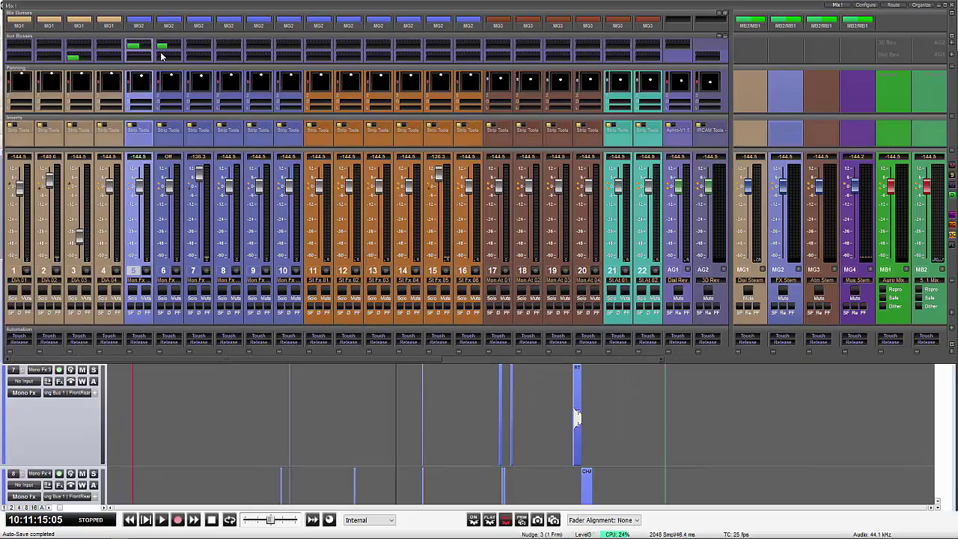
left_click(724, 14)
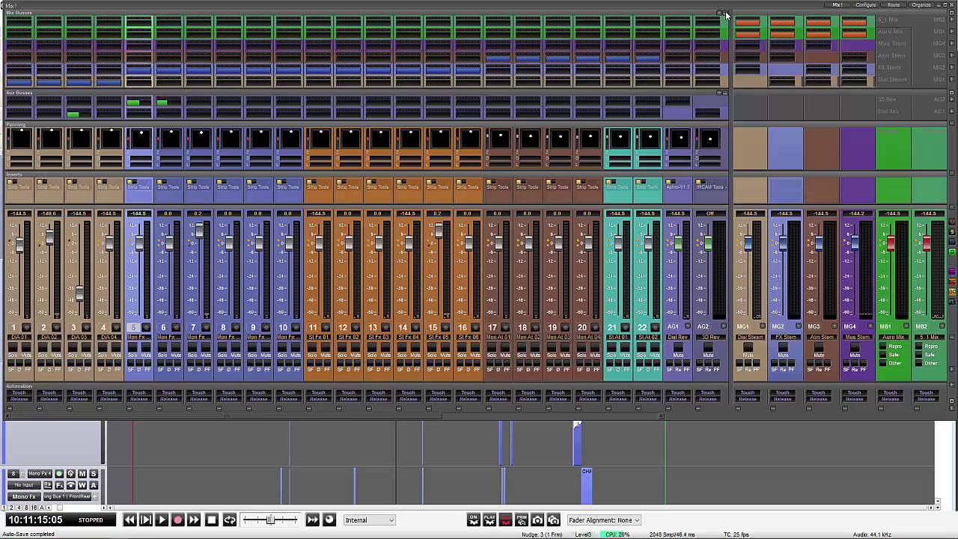
- Collapse the mix bus section to one row, then hide and restore the MB2 5_1 Mix master
left_click(723, 12)
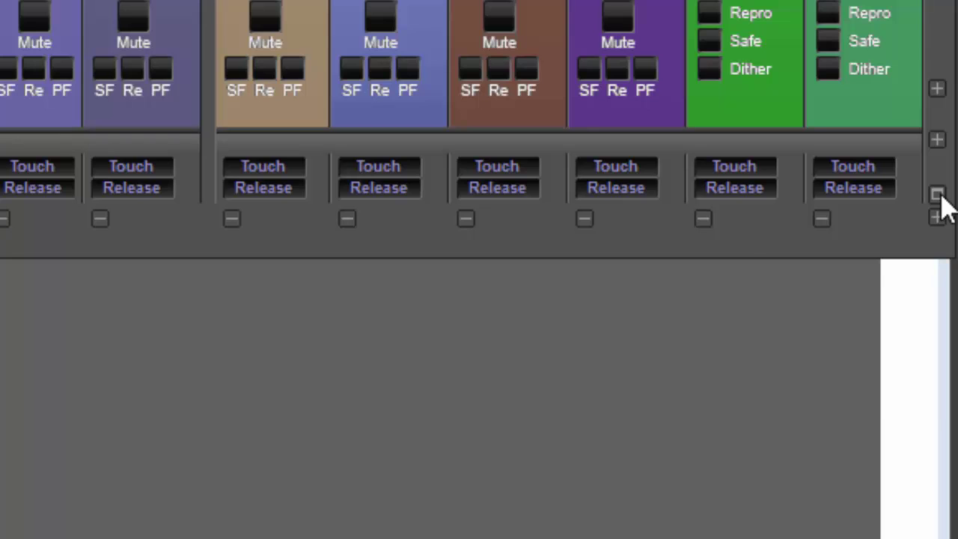
left_click(939, 195)
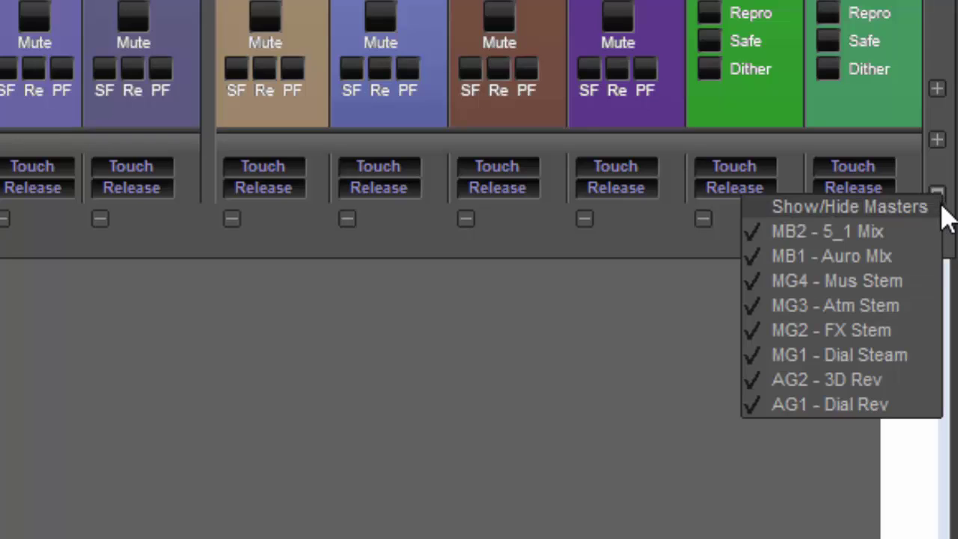
left_click(830, 233)
left_click(919, 196)
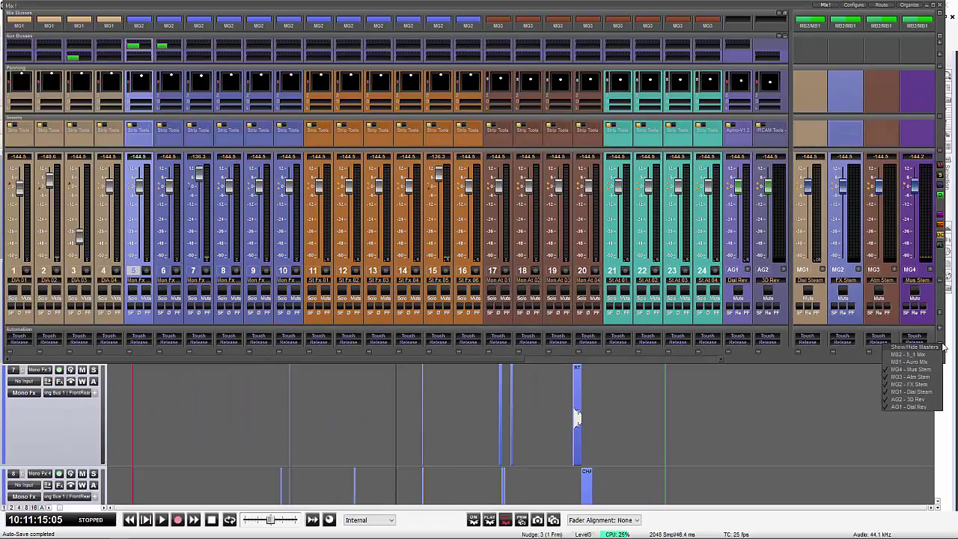
left_click(806, 231)
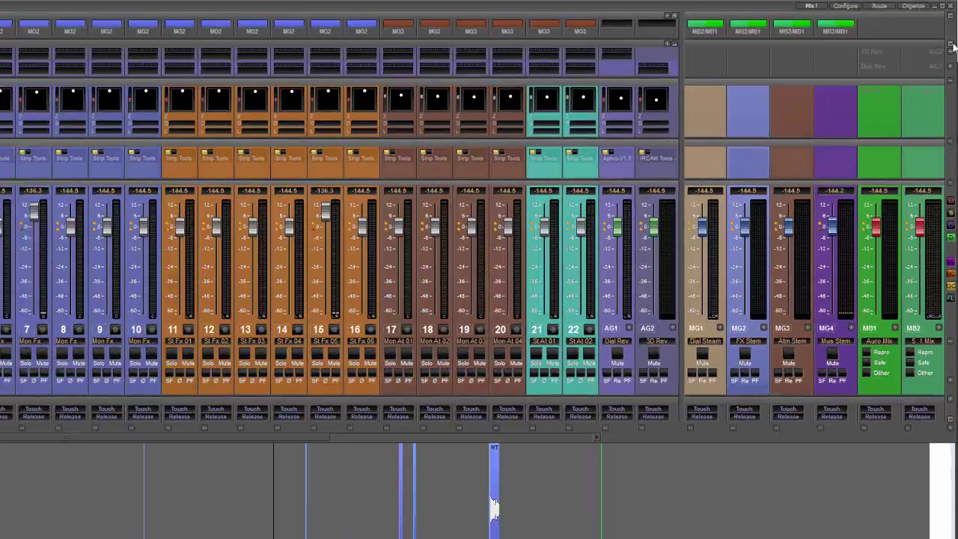
- Open the Show/Hide lists for aux busses and mix busses
left_click(949, 35)
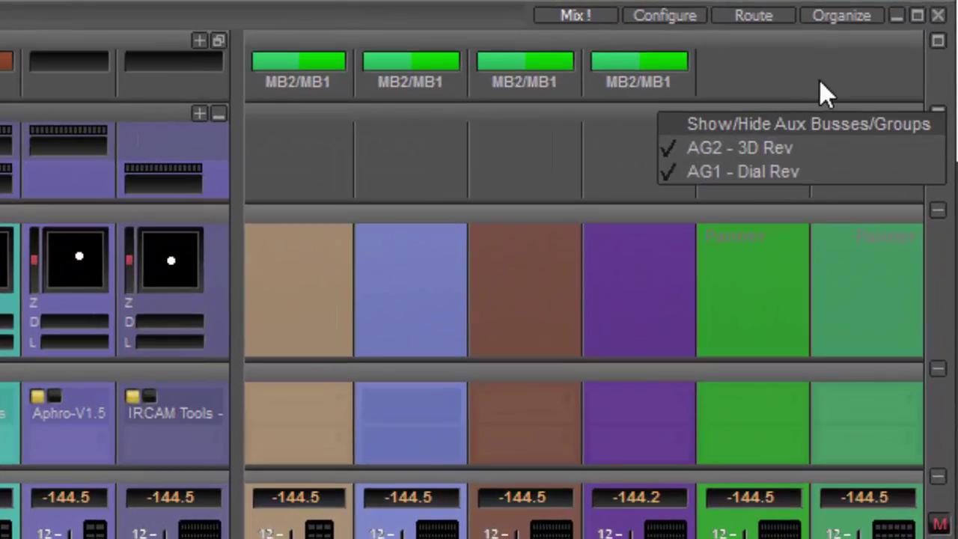
left_click(938, 40)
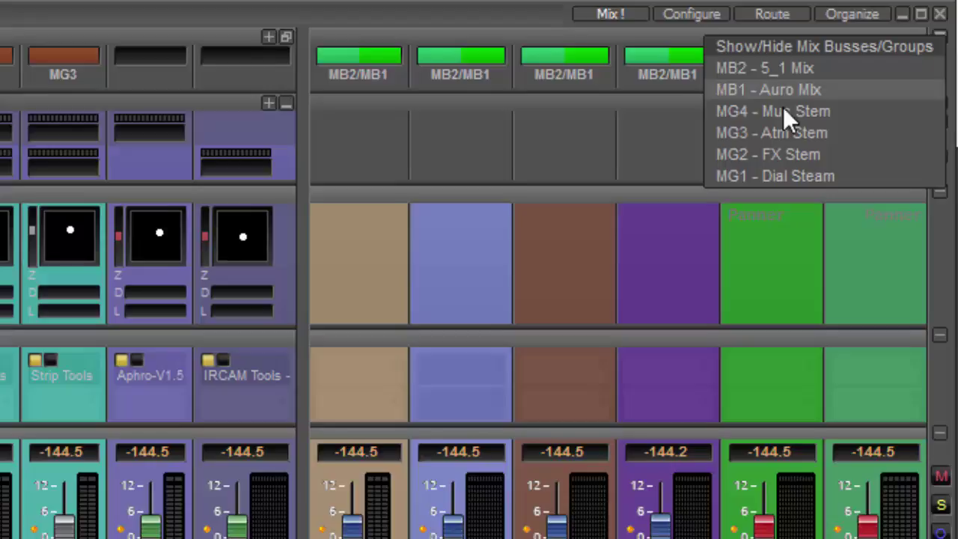
scroll(648, 387, "up", 1)
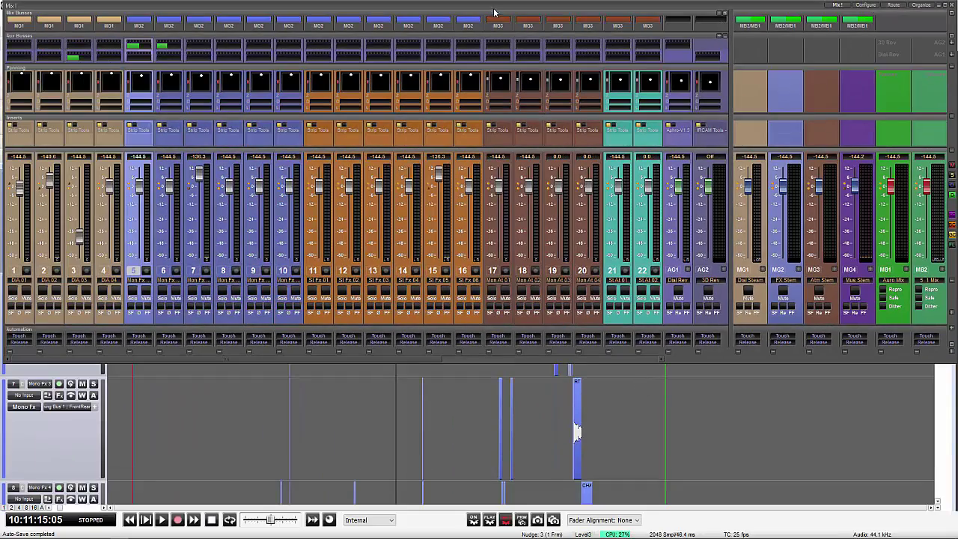
- Move the mixer down to uncover the main menus and trace channels 6 and 7's bus feeds
left_click_drag(492, 9, 491, 74)
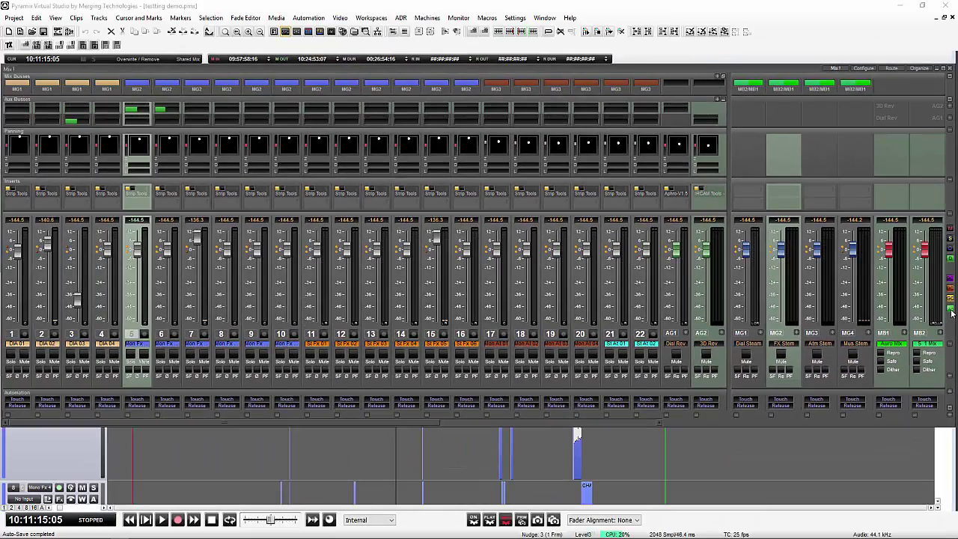
left_click(162, 337)
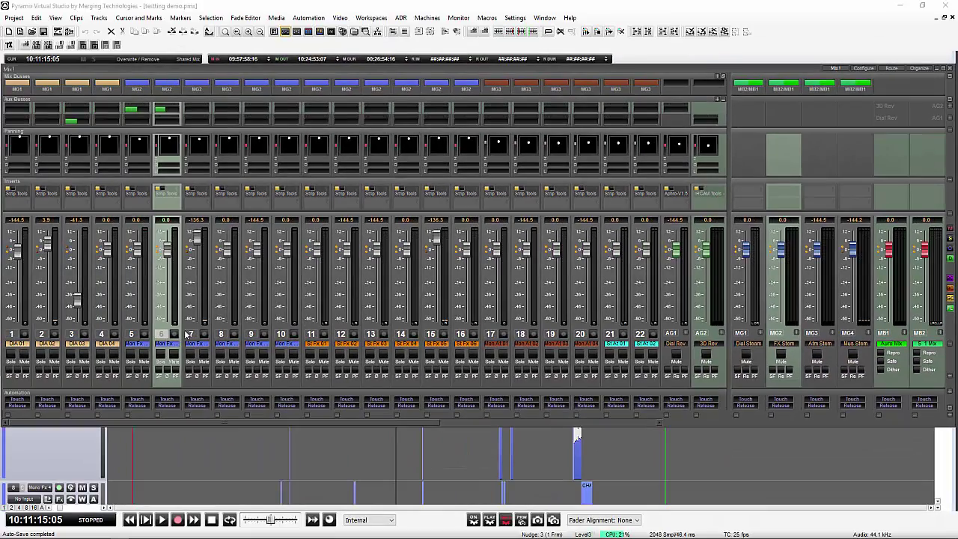
left_click(187, 333)
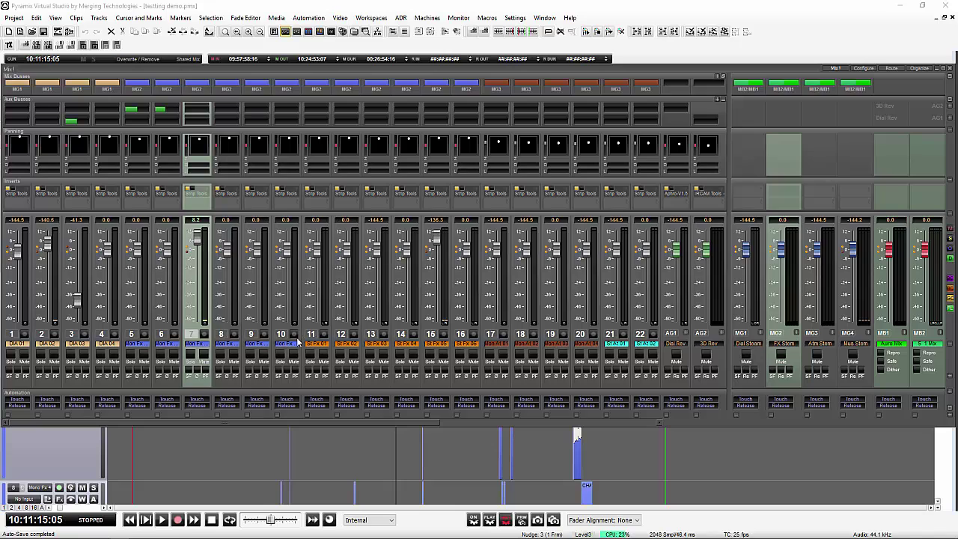
- Trace channel 4 and the Dial Steam master, then remove channel 4's Dial Rev send
left_click(102, 337)
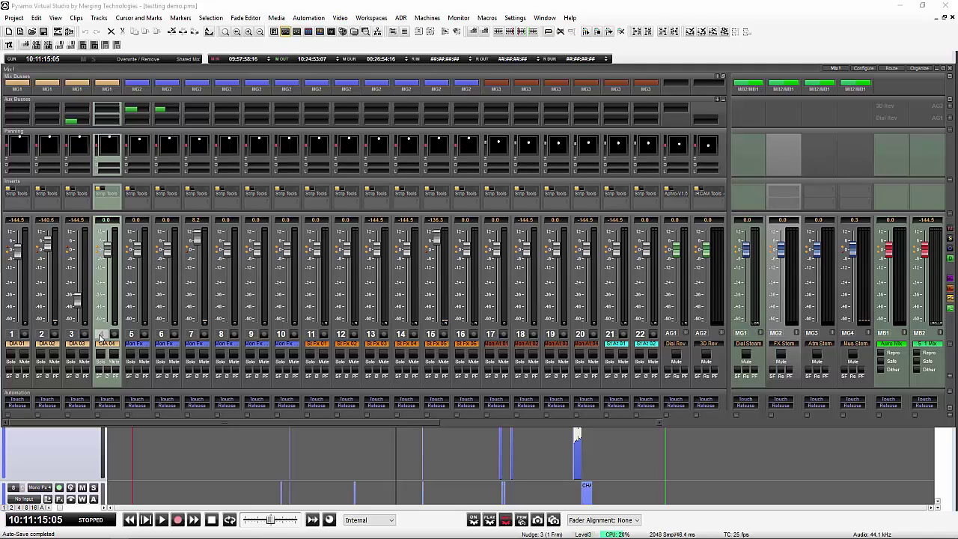
left_click(741, 334)
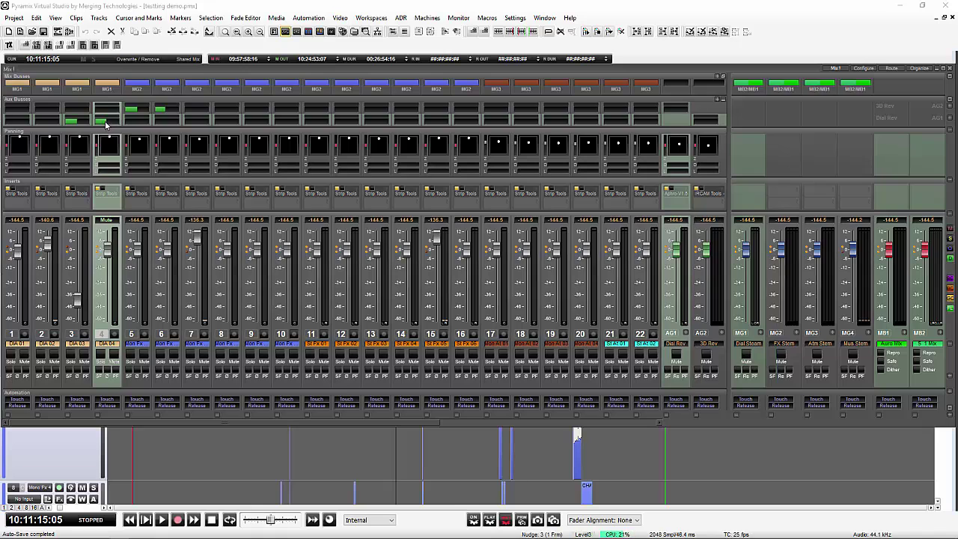
left_click(108, 120)
- Turn off signal-flow highlighting and select channels 5 through 16
left_click(951, 309)
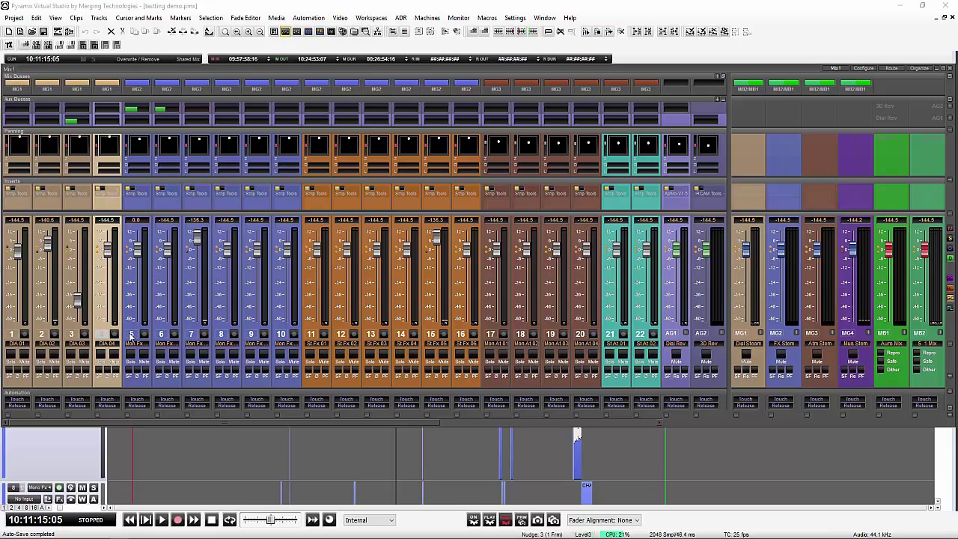
left_click(131, 336)
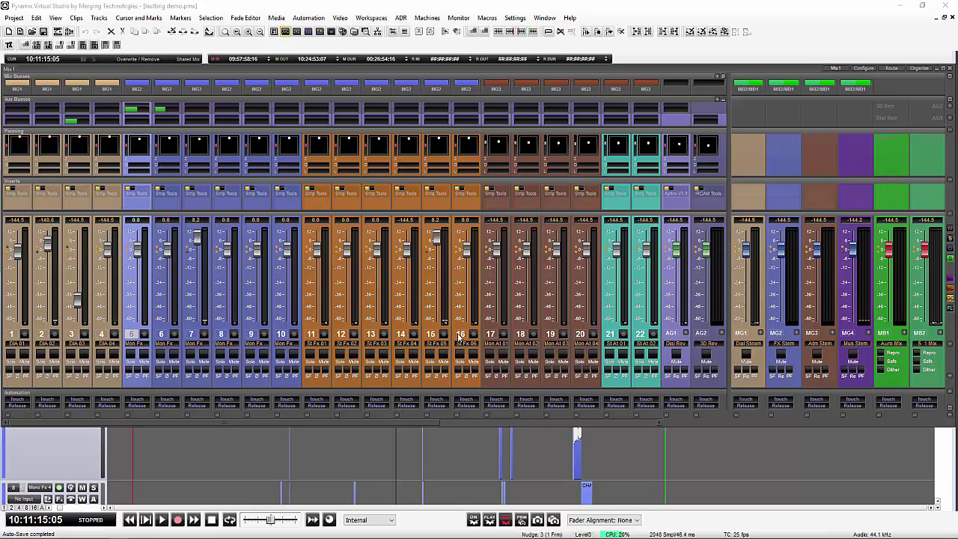
left_click(459, 335, "shift")
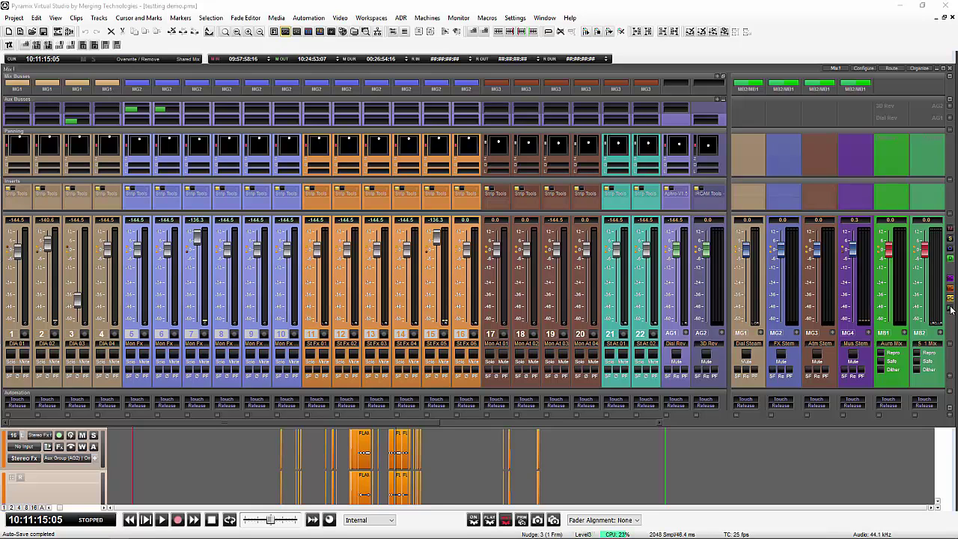
- Shrink and move the condensed Mix window, reset console mapping, then place the full mixer at the left edge
left_click_drag(951, 312, 524, 312)
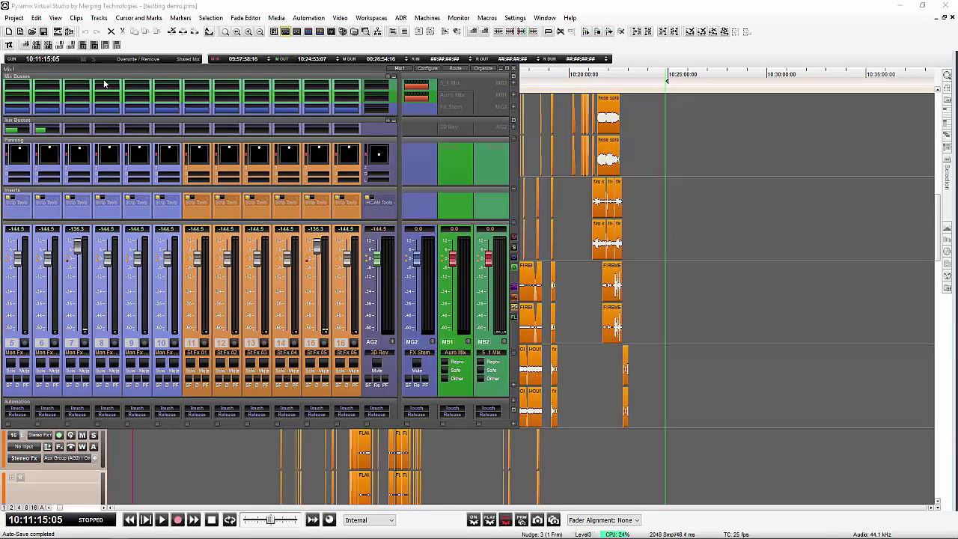
left_click_drag(130, 67, 285, 69)
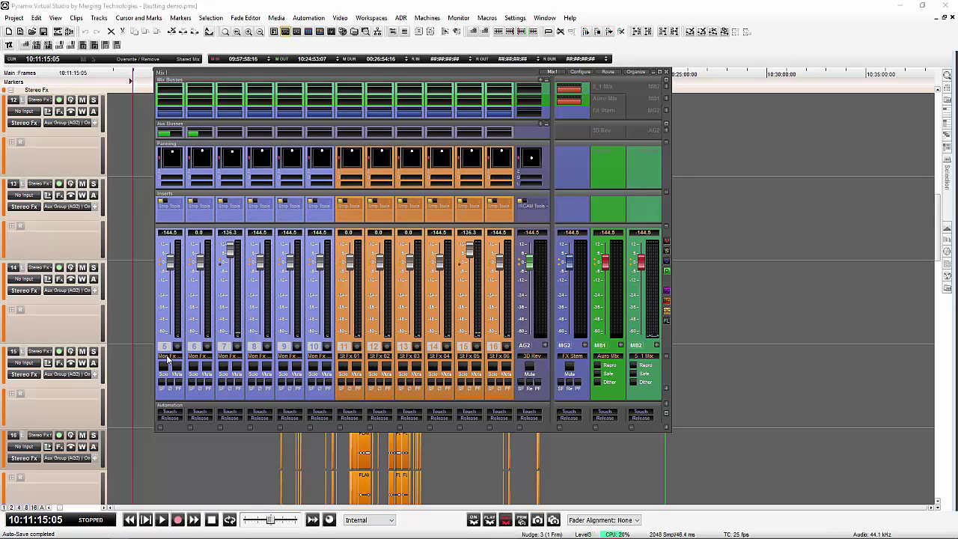
left_click(668, 320)
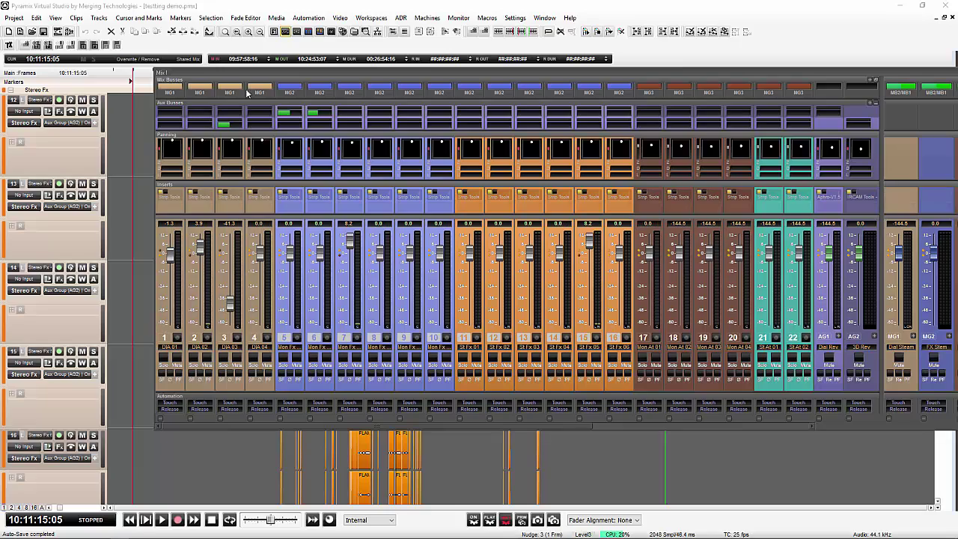
left_click_drag(251, 71, 97, 84)
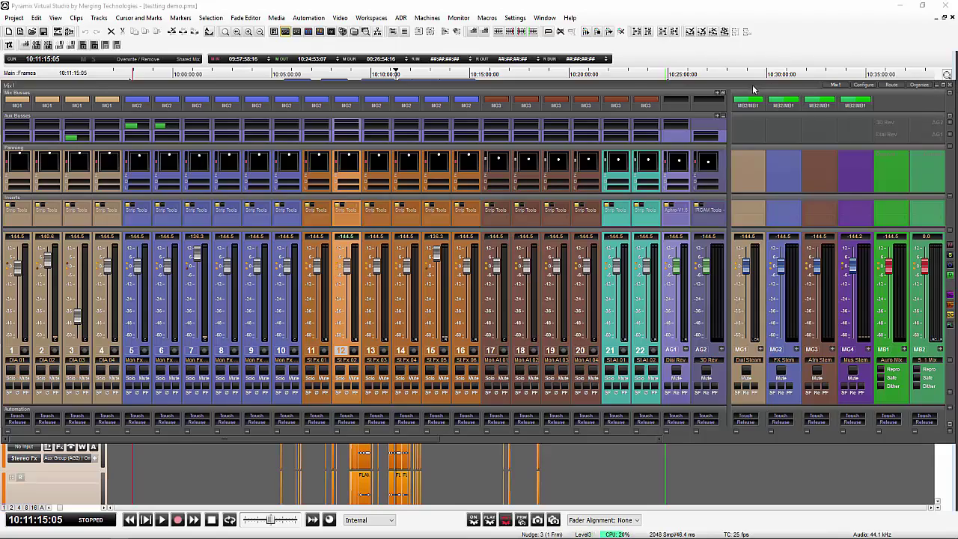
- Move the Mix window right to uncover the track list, bringing the Dia tracks into view
left_click_drag(752, 84, 957, 31)
left_click_drag(215, 30, 361, 27)
scroll(221, 164, "up", 5)
scroll(223, 166, "up", 3)
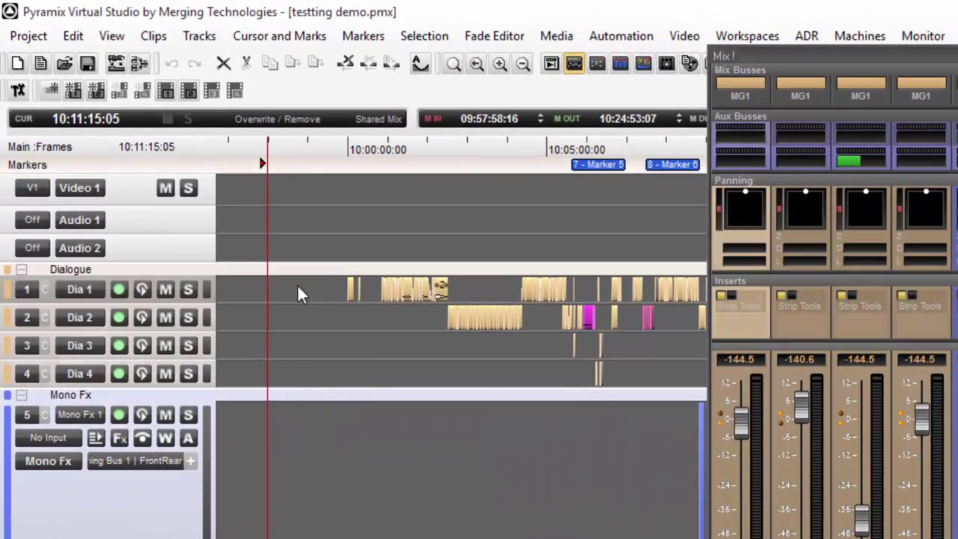
- Select a range across Dia 1–4 and apply Toggle Selection To Console Mapping
left_click_drag(297, 293, 342, 378)
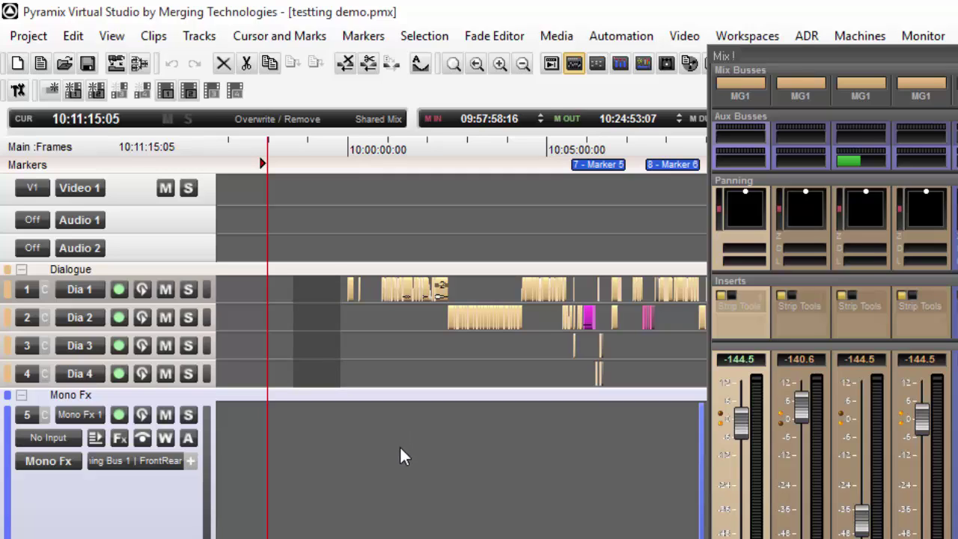
left_click(419, 36)
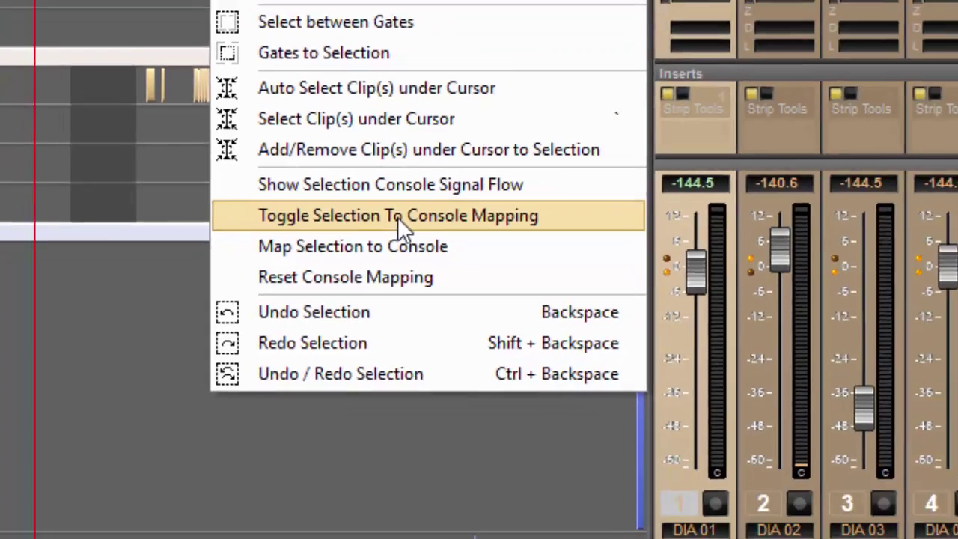
left_click(398, 217)
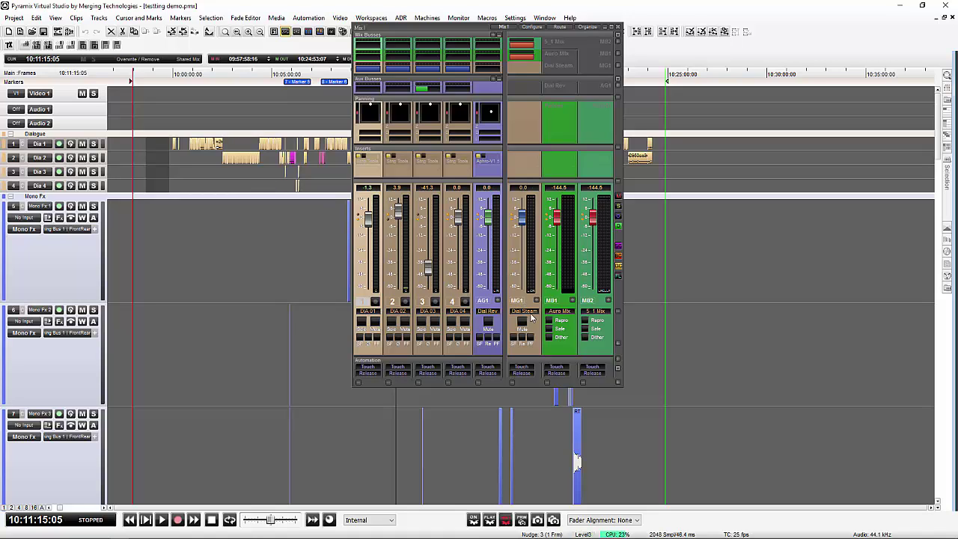
left_click(532, 314)
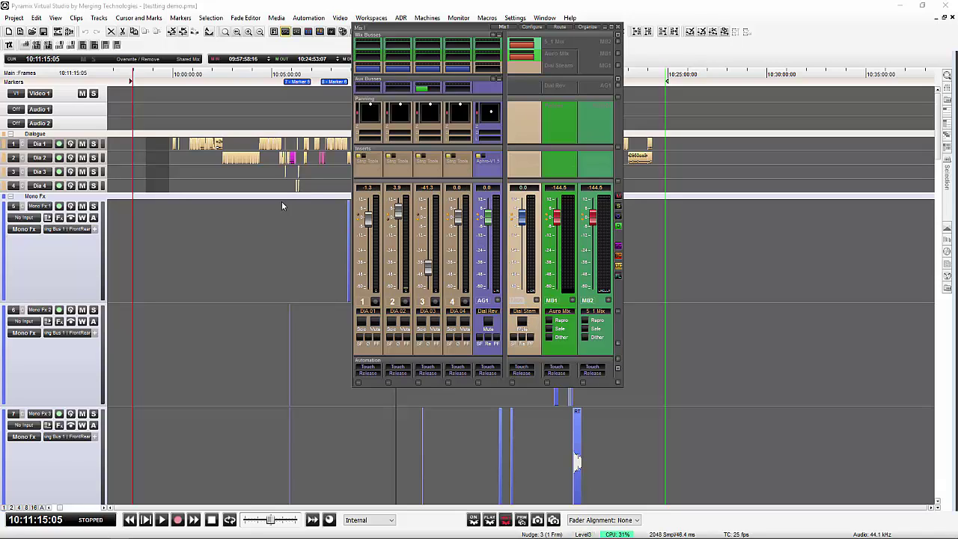
left_click(209, 18)
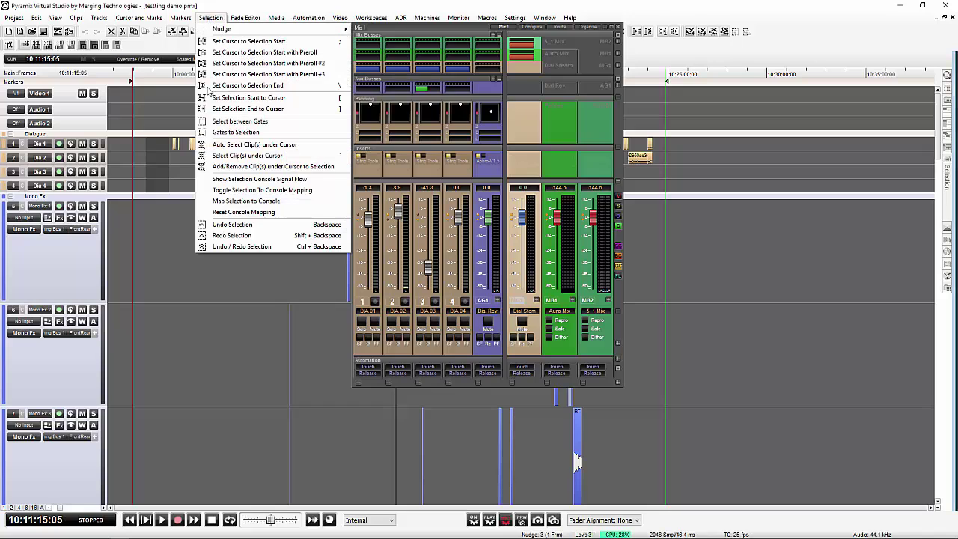
left_click(255, 324)
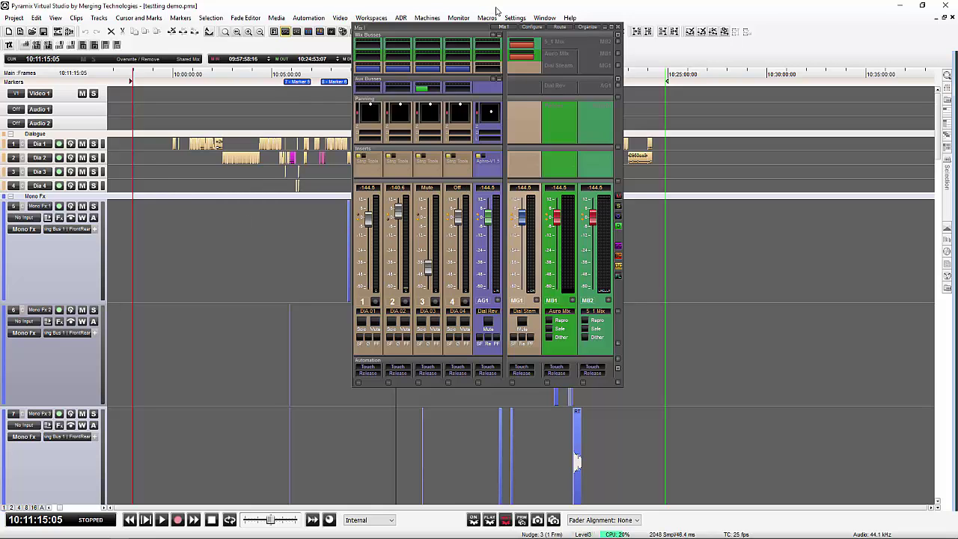
left_click_drag(150, 142, 165, 184)
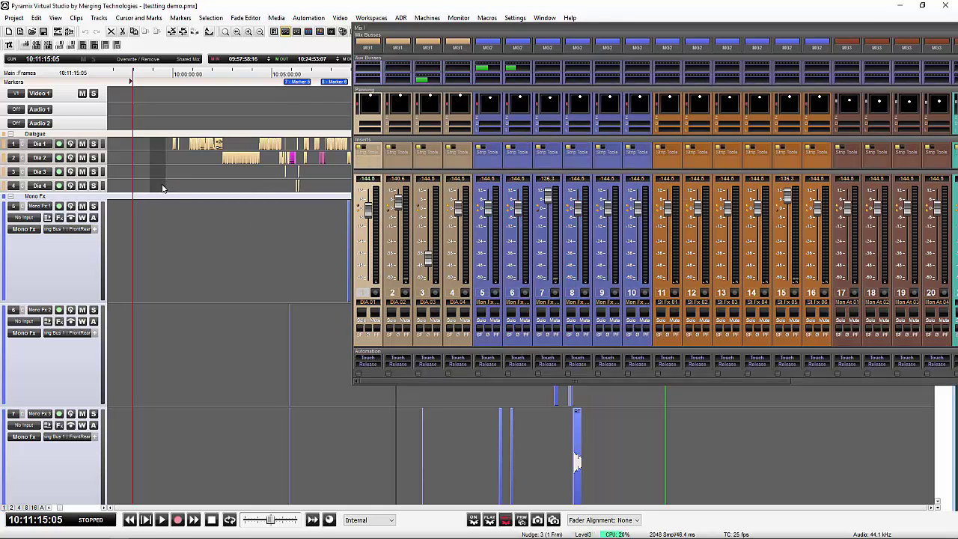